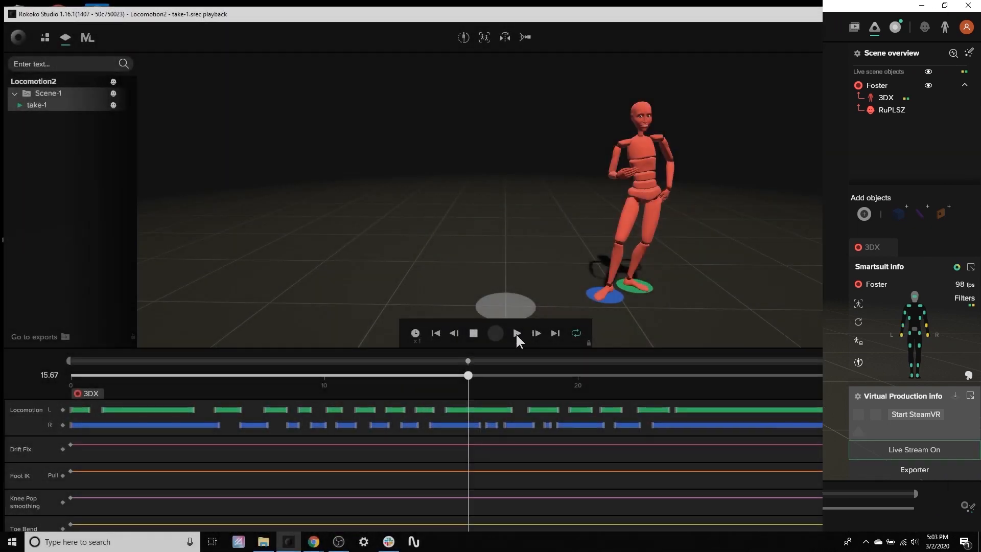
pyautogui.click(516, 332)
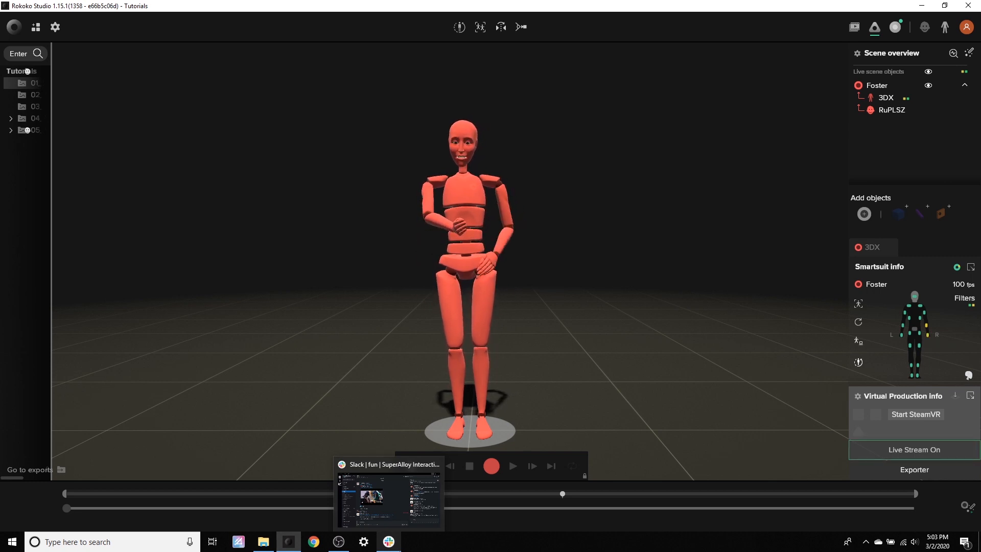
pyautogui.press('r')
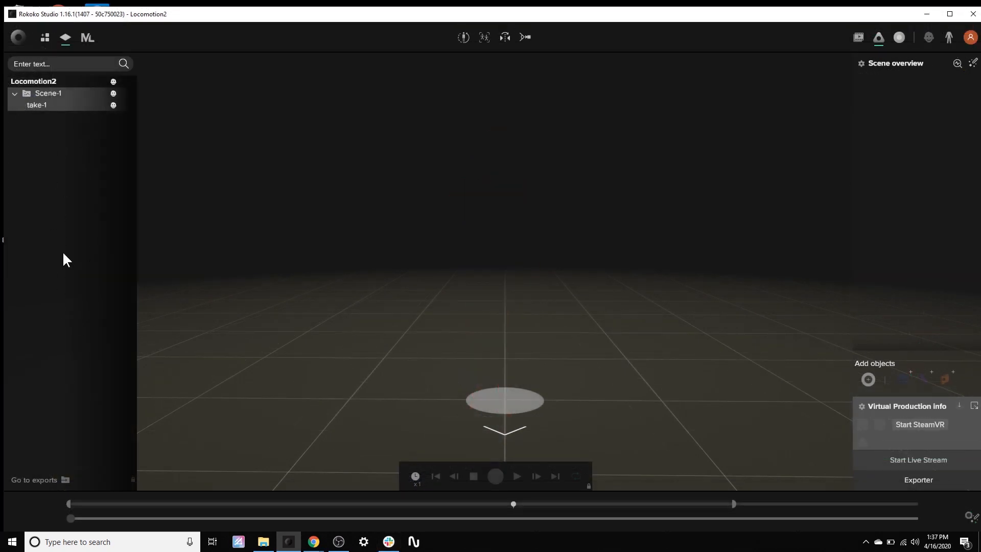
# Open take-1 from Scene-1 for playback and look over the filters available for 3DX
pyautogui.doubleClick(47, 108)
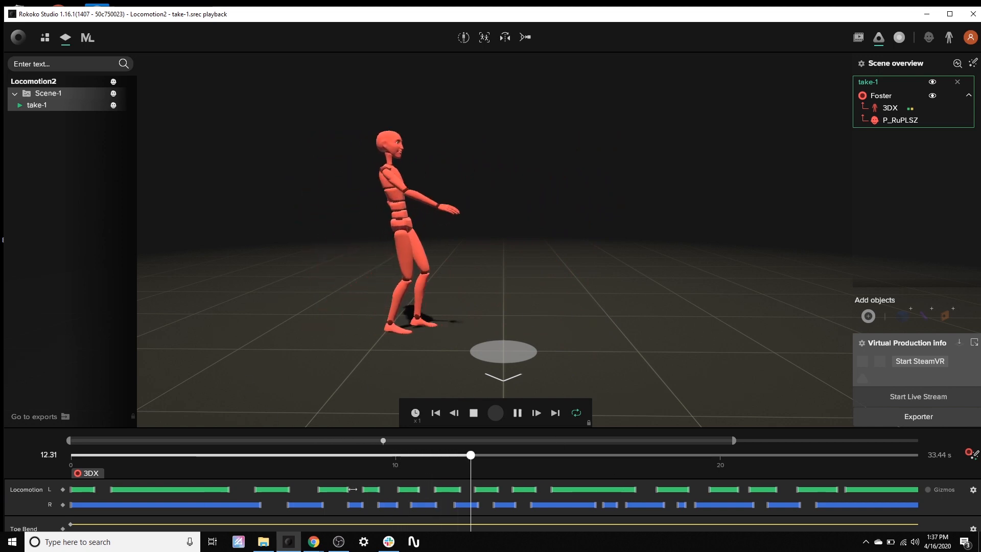
pyautogui.click(972, 454)
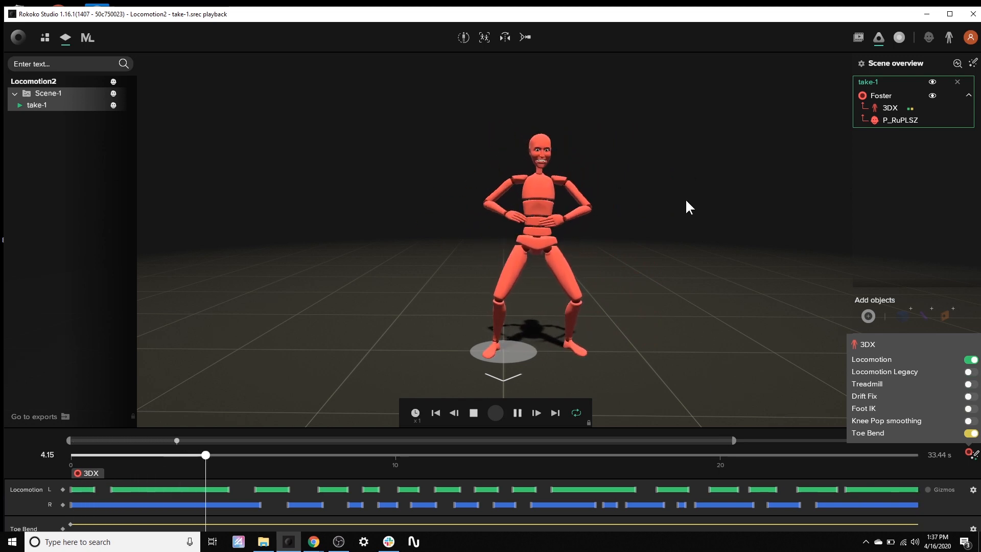
pyautogui.click(675, 230)
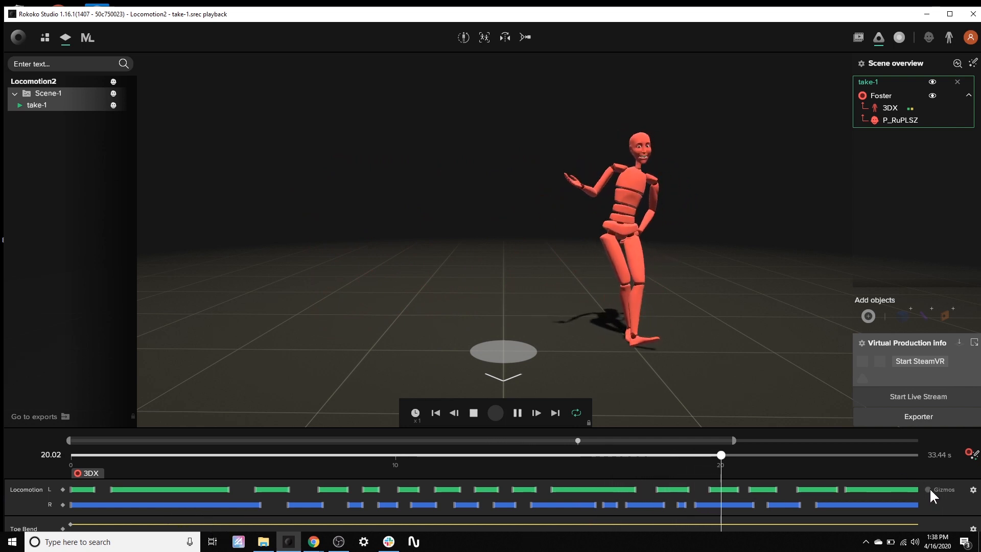
# Stop the playback of take-1, show the Locomotion gizmos and frame the character's feet
pyautogui.click(473, 413)
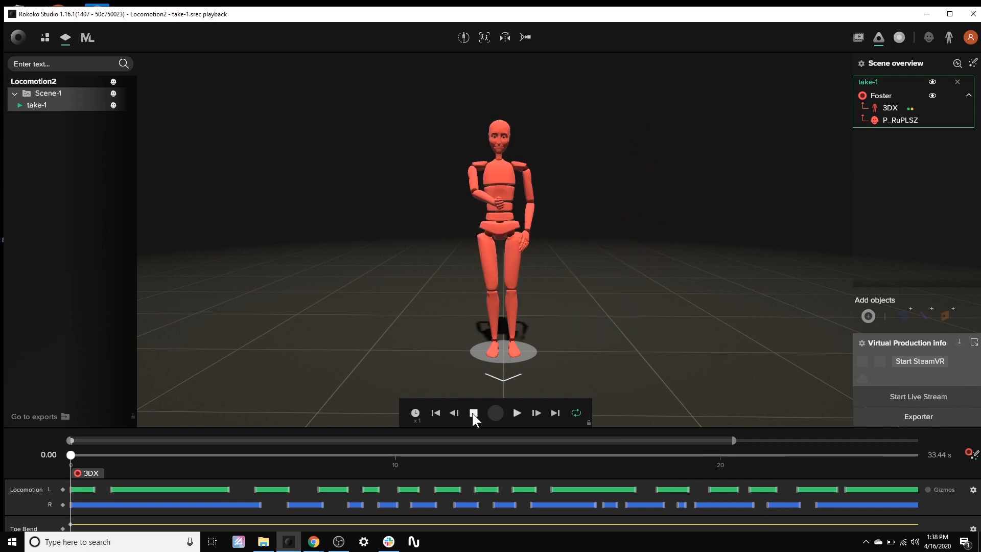
pyautogui.click(928, 489)
pyautogui.scroll(3, 662, 339)
pyautogui.moveTo(674, 338); pyautogui.dragTo(676, 294, button='middle')
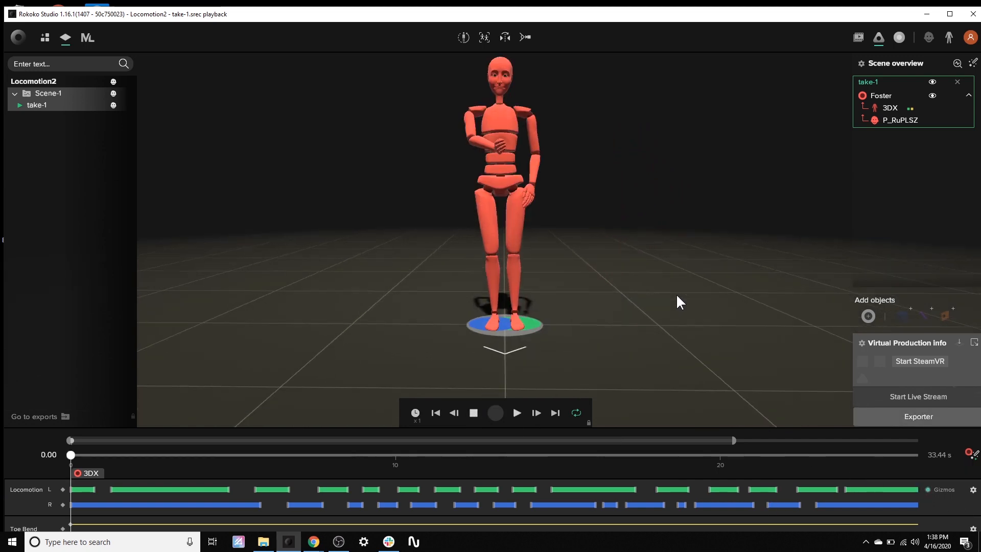
pyautogui.moveTo(606, 266); pyautogui.dragTo(622, 286, button='right')
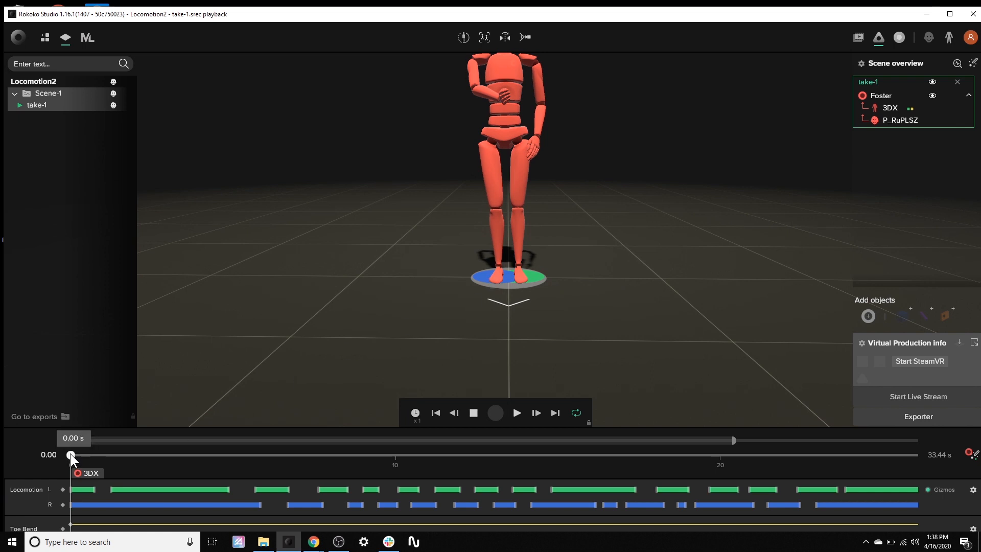
# Scrub through the take from the start to about 15 s, comparing the foot contact gizmos with the Locomotion track
pyautogui.moveTo(71, 454); pyautogui.dragTo(82, 454)
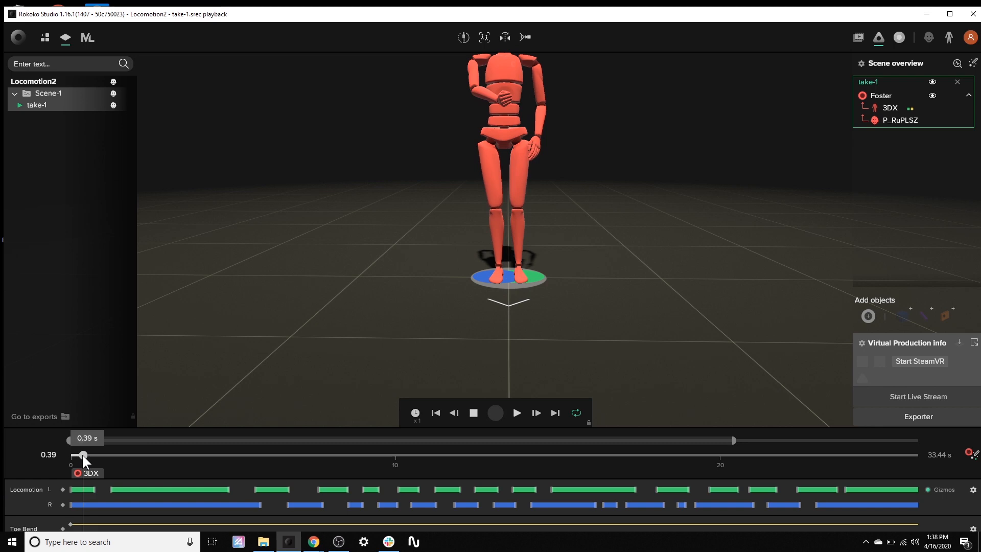
pyautogui.moveTo(83, 455); pyautogui.dragTo(105, 454)
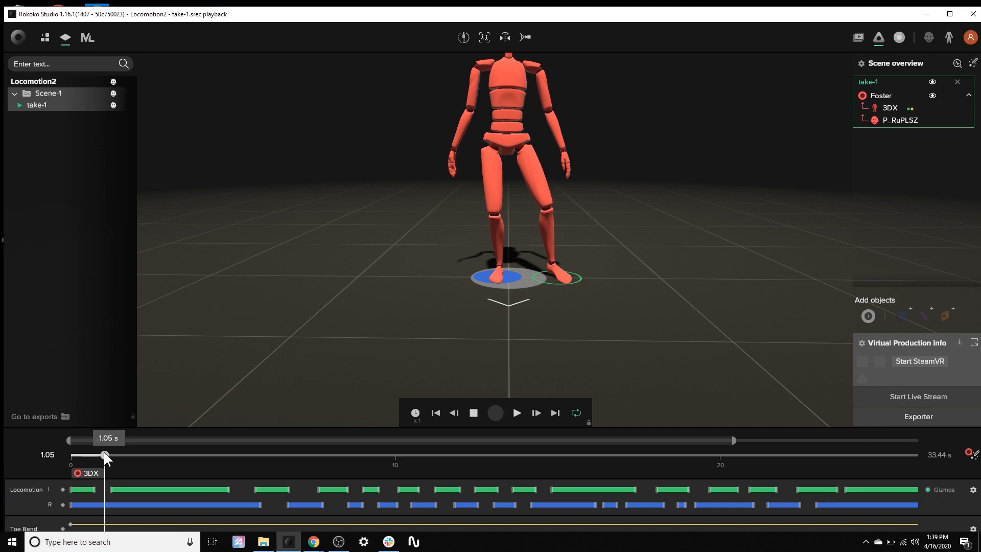
pyautogui.moveTo(104, 455); pyautogui.dragTo(152, 455)
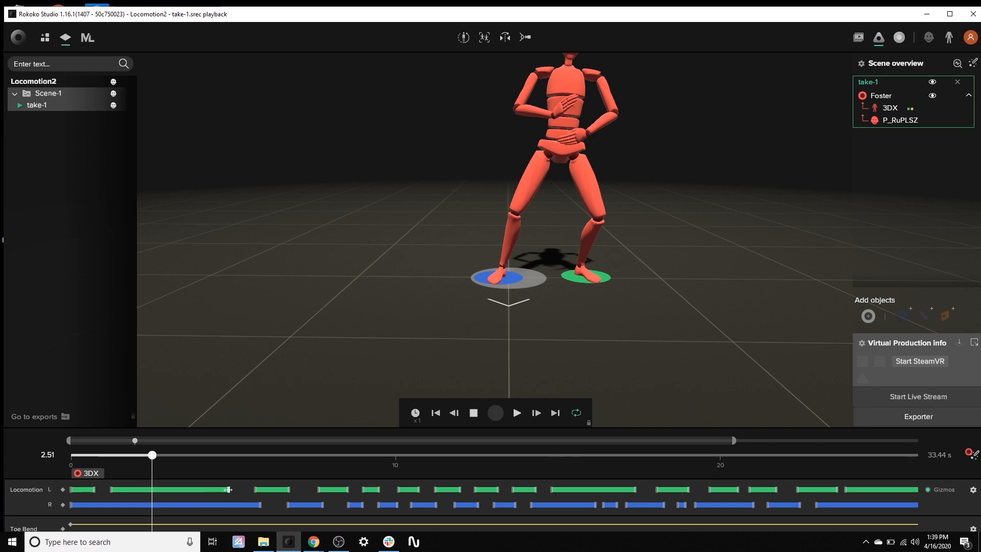
pyautogui.moveTo(151, 456); pyautogui.dragTo(554, 473)
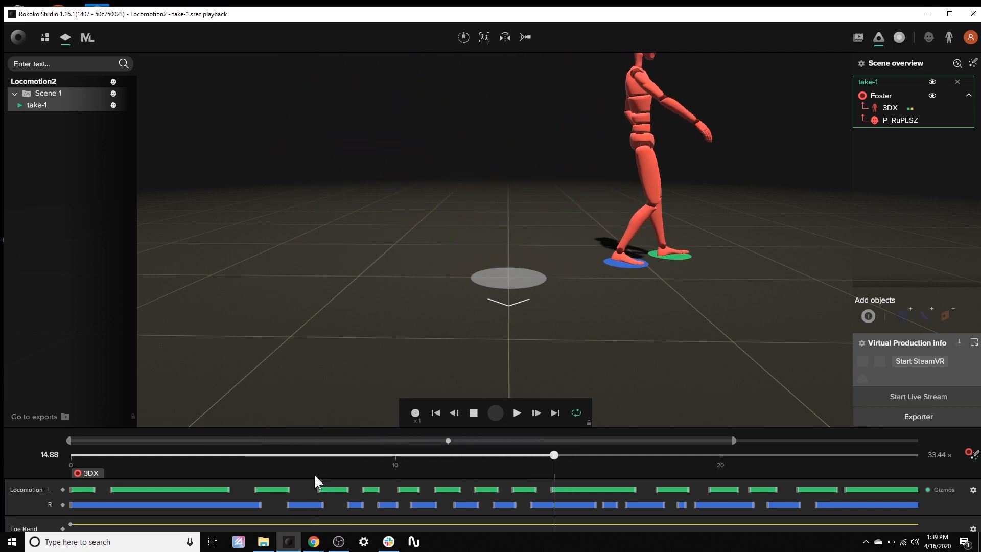
# Extend the left-foot Locomotion contact that ends near 19 s to 19.24 s and process the changes
pyautogui.moveTo(69, 439); pyautogui.dragTo(555, 481)
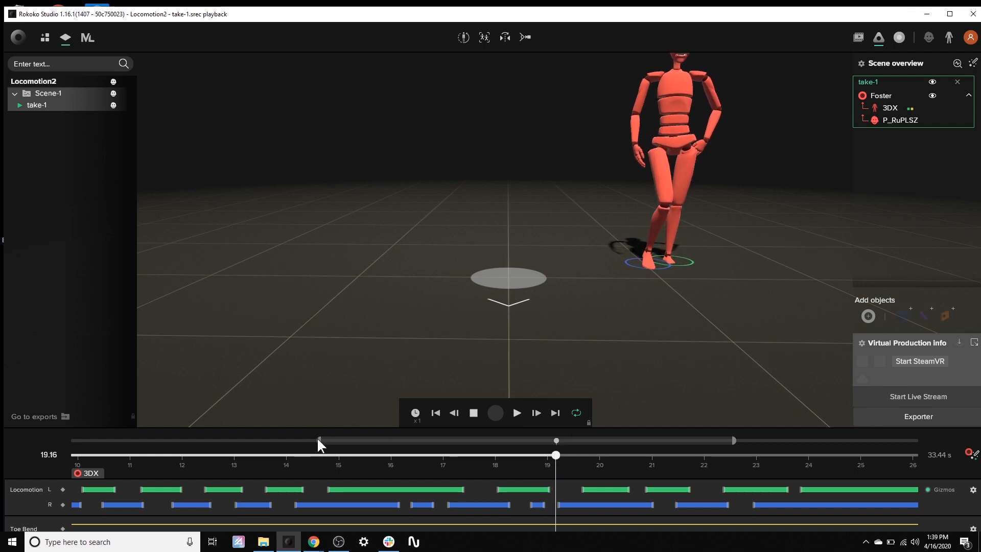
pyautogui.moveTo(318, 440); pyautogui.dragTo(454, 441)
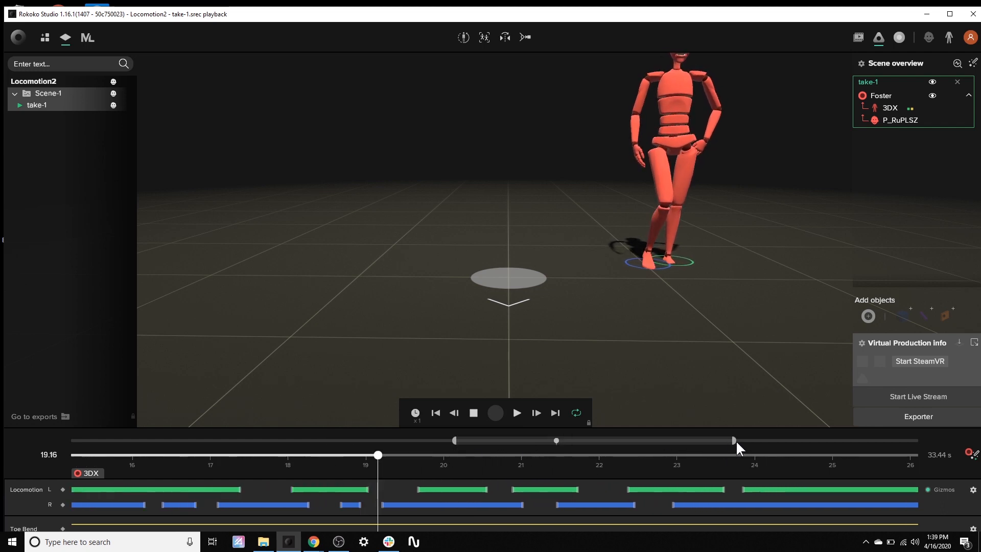
pyautogui.moveTo(734, 440); pyautogui.dragTo(622, 461)
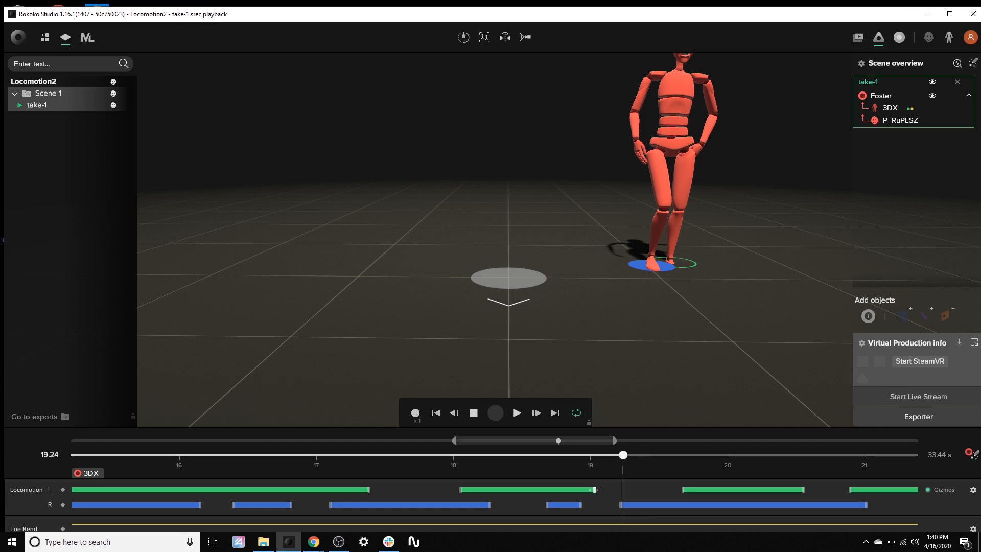
pyautogui.moveTo(594, 489); pyautogui.dragTo(621, 496)
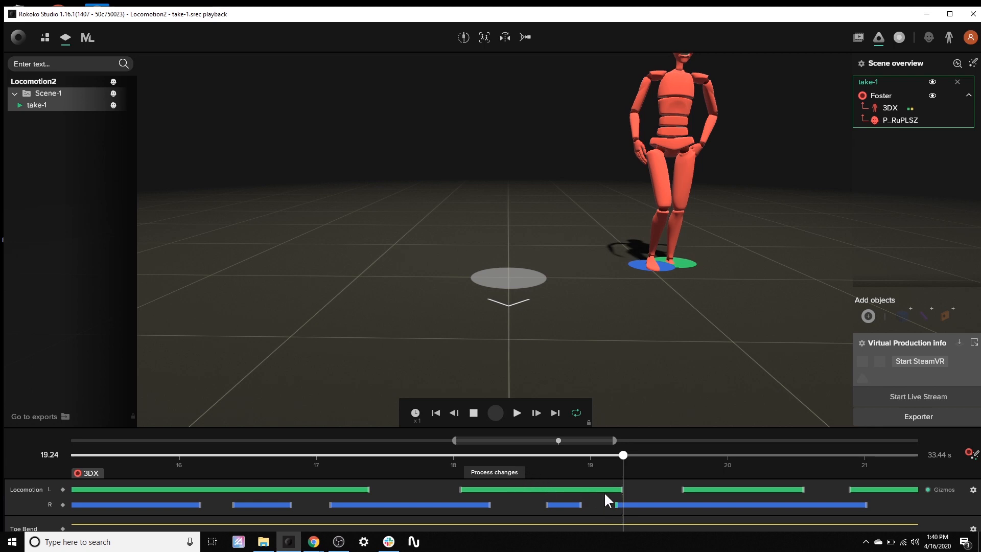
pyautogui.click(502, 473)
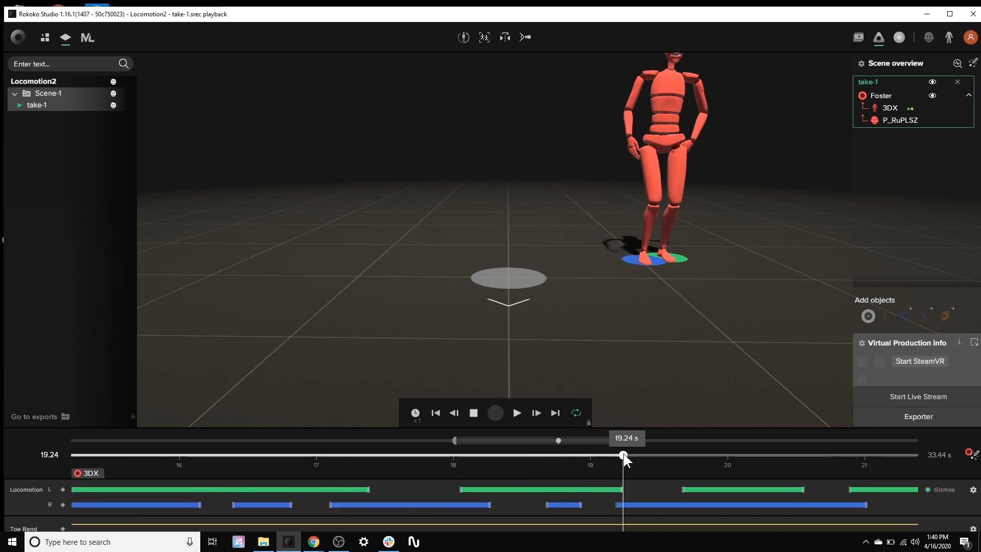
# Review the processed foot contacts by scrubbing back to 18.76 s and forward to 20.25 s
pyautogui.moveTo(623, 455); pyautogui.dragTo(564, 456)
pyautogui.moveTo(567, 462)
pyautogui.mouseDown()
pyautogui.moveTo(662, 466)
pyautogui.moveTo(557, 477)
pyautogui.mouseUp()
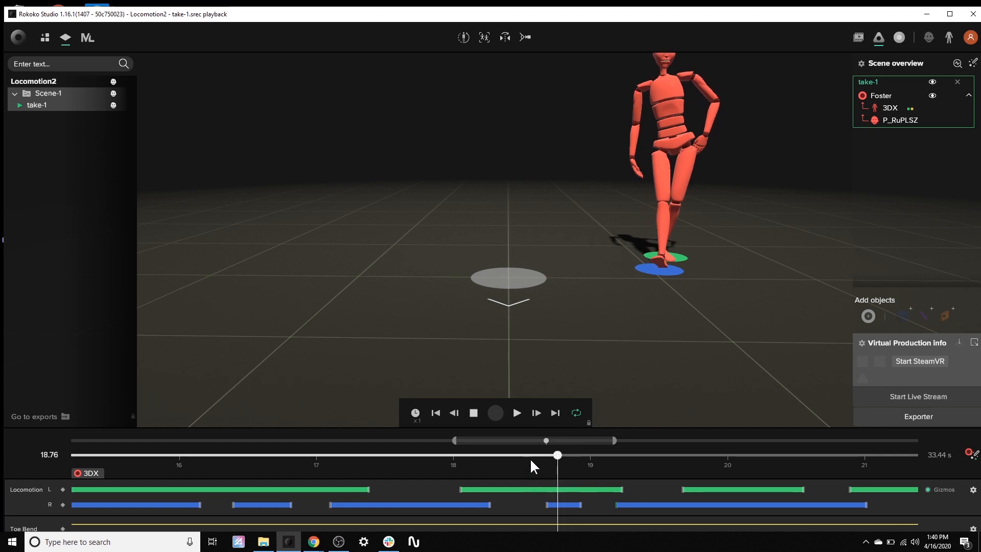
pyautogui.moveTo(614, 439); pyautogui.dragTo(754, 441)
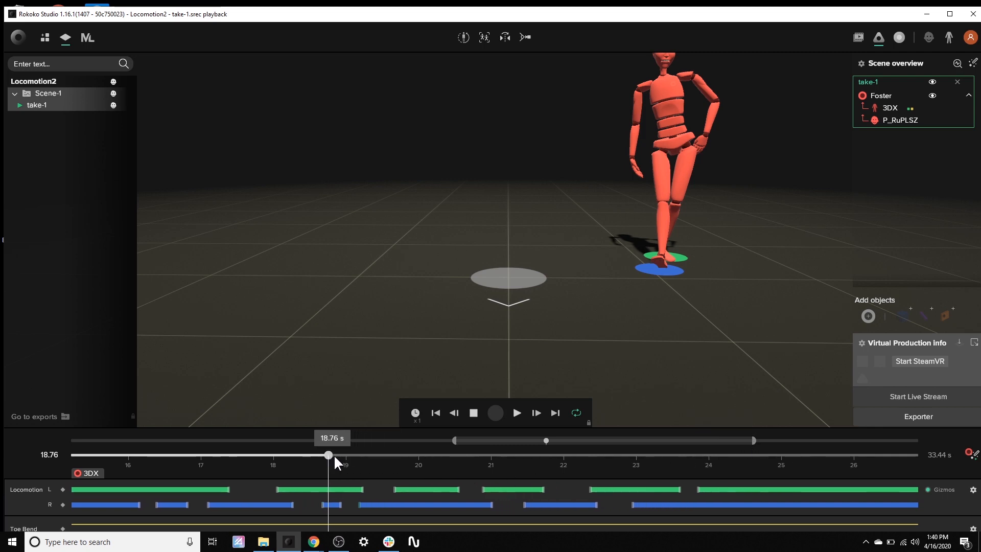
pyautogui.moveTo(329, 454); pyautogui.dragTo(435, 465)
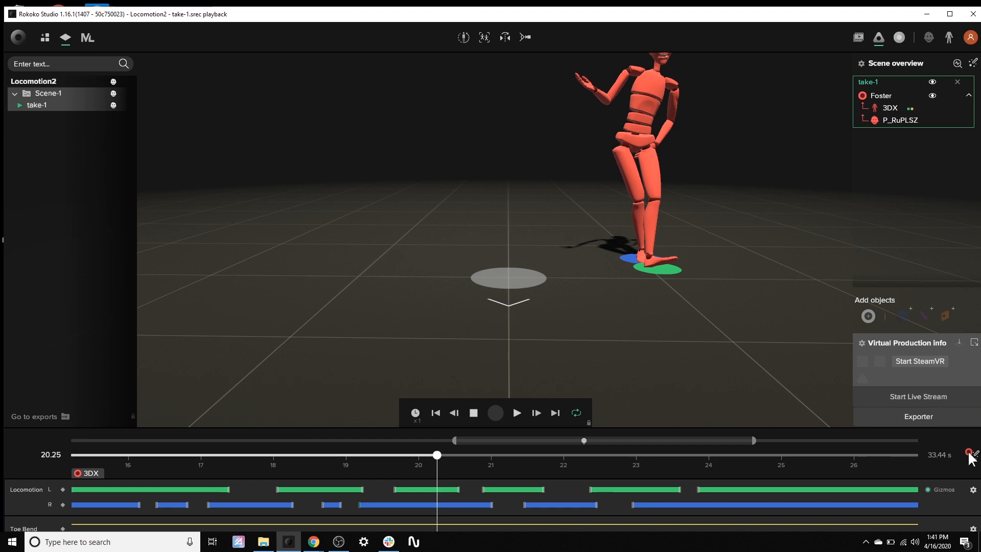
# Return to the start of the take with the full timeline shown and enable the Drift Fix filter for 3DX
pyautogui.moveTo(453, 441); pyautogui.dragTo(3, 444)
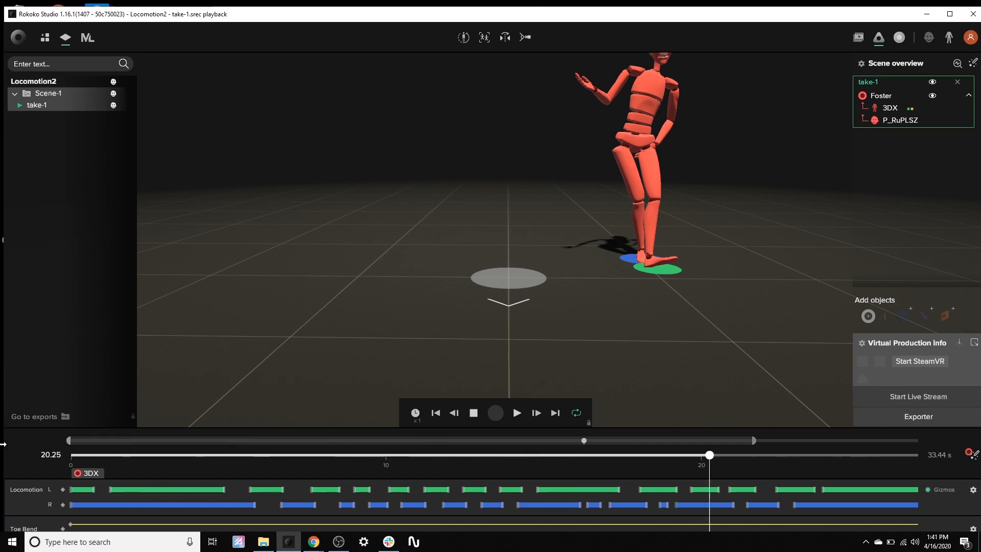
pyautogui.moveTo(709, 455); pyautogui.dragTo(70, 454)
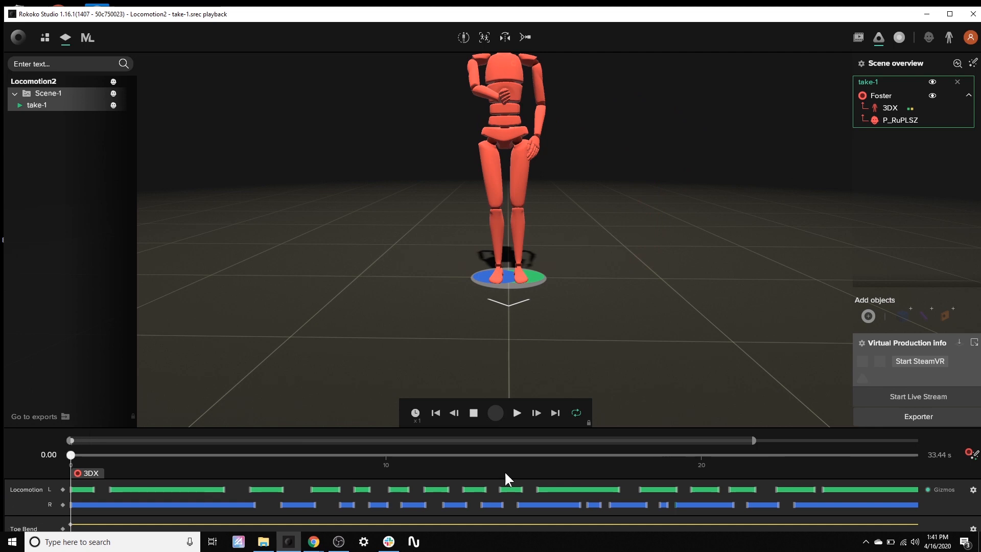
pyautogui.click(971, 454)
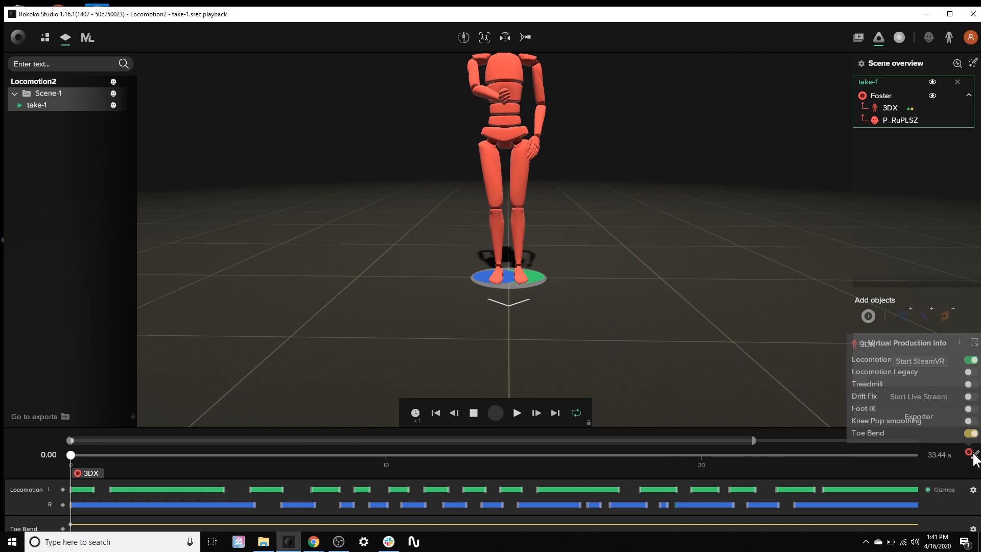
pyautogui.click(968, 397)
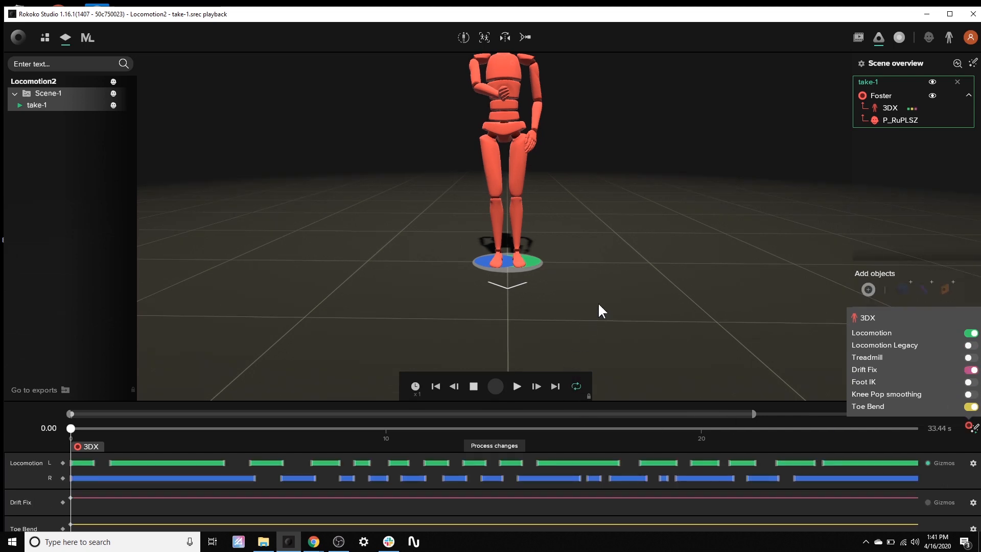
# Show the Drift Fix gizmos, move the End Position marker onto the Start Position, and process the changes
pyautogui.click(929, 502)
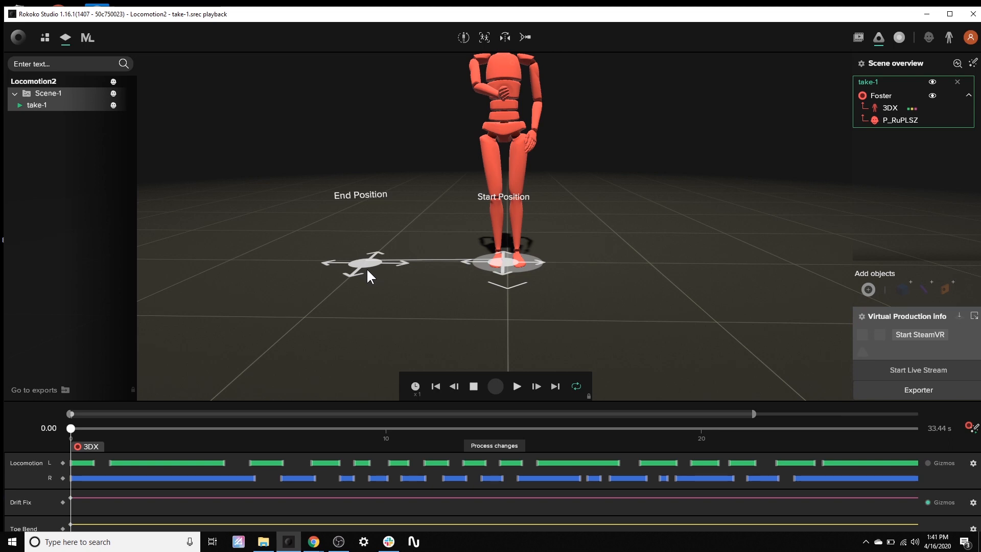
pyautogui.moveTo(363, 265); pyautogui.dragTo(508, 266)
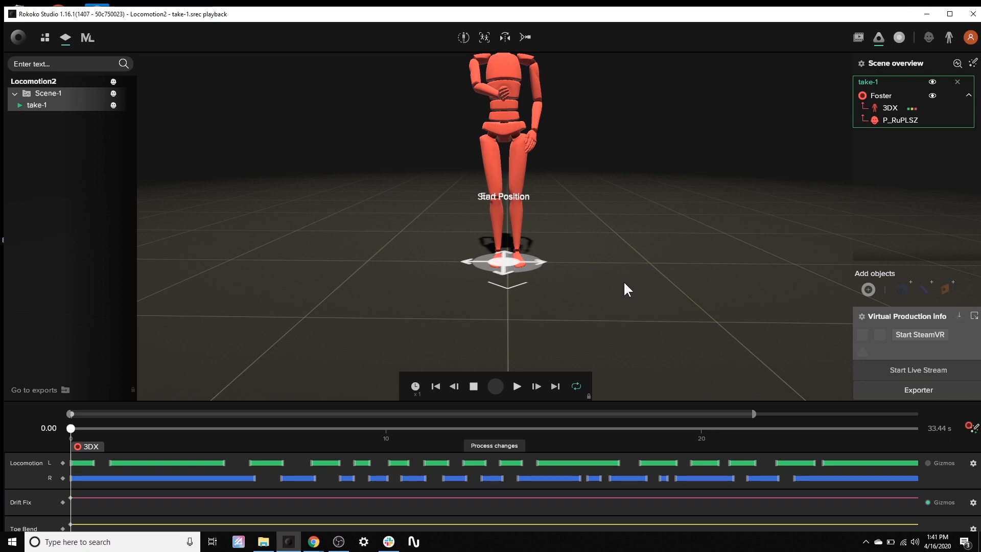
pyautogui.click(508, 446)
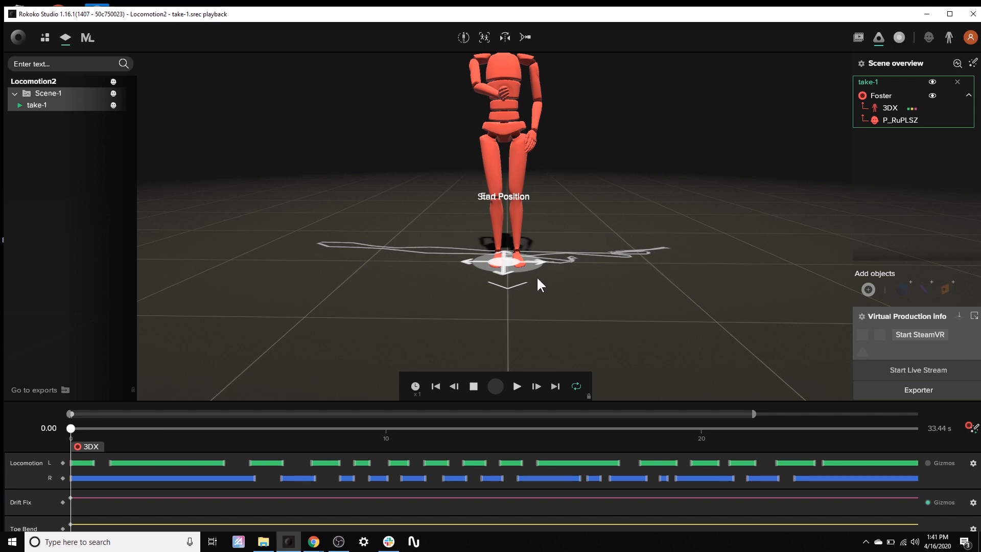
# Enable the Foot IK filter for 3DX and move the playhead to about 15.30 s
pyautogui.click(971, 426)
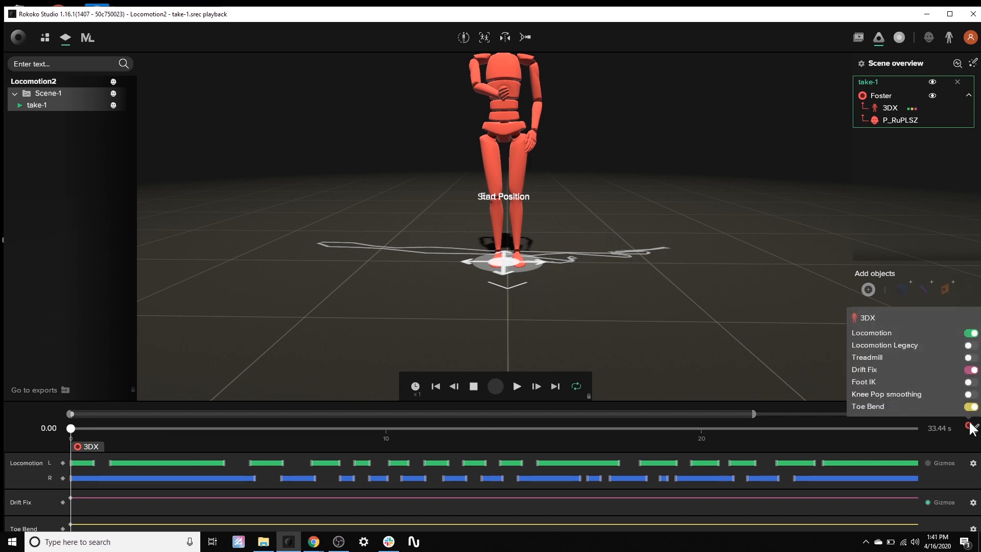
pyautogui.click(970, 382)
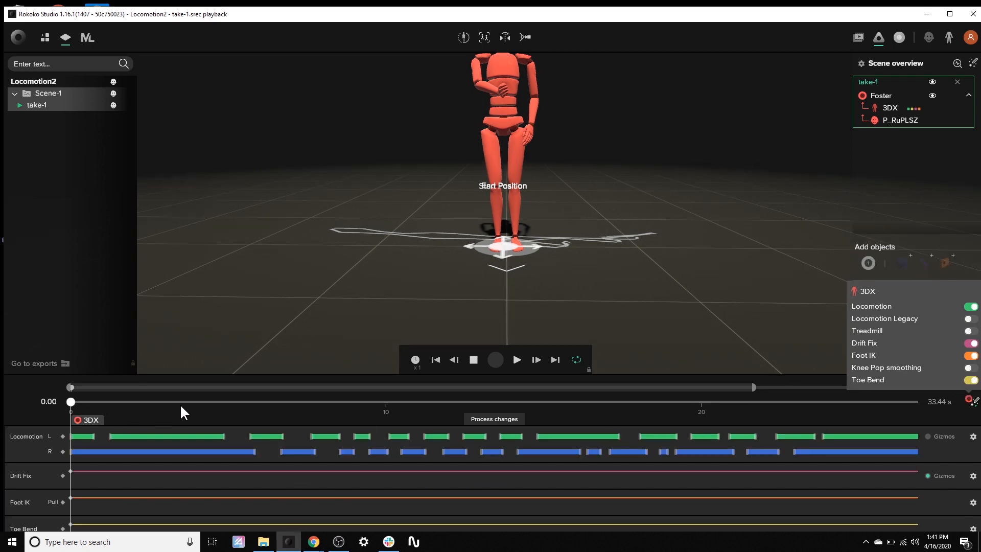
pyautogui.moveTo(71, 402); pyautogui.dragTo(553, 424)
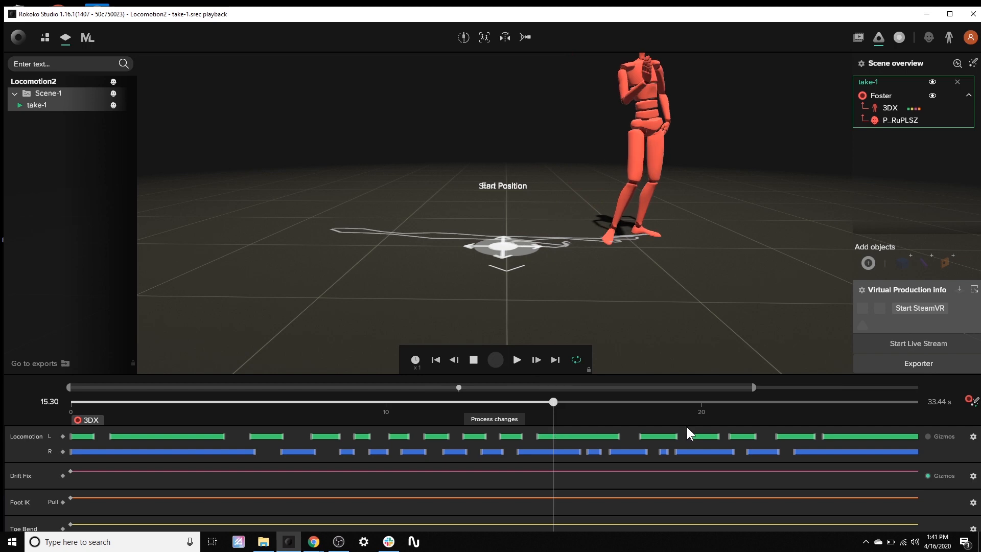
# Switch the displayed gizmos from Drift Fix to Locomotion, process the Foot IK changes and scrub back to about 19.83 s
pyautogui.click(928, 475)
pyautogui.click(928, 436)
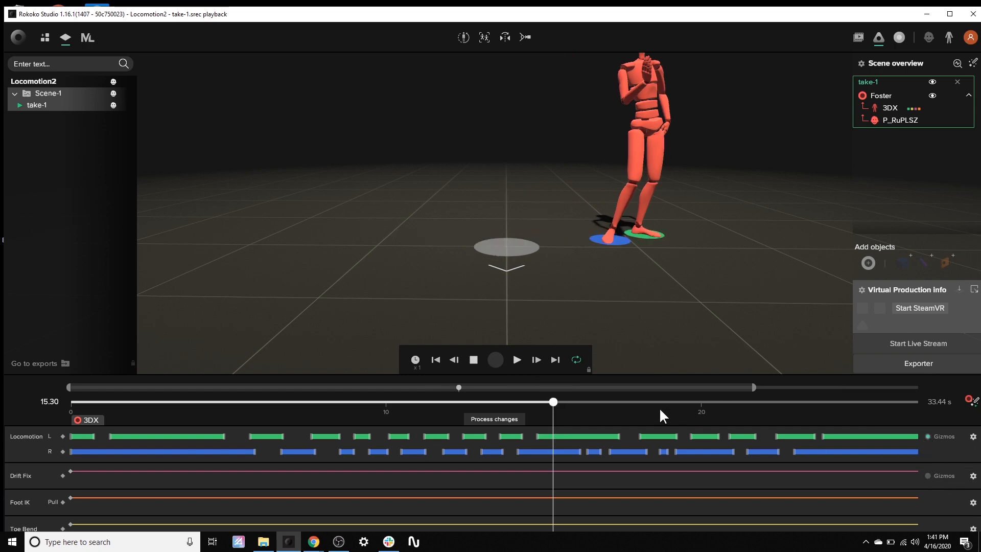
pyautogui.moveTo(549, 406); pyautogui.dragTo(603, 406)
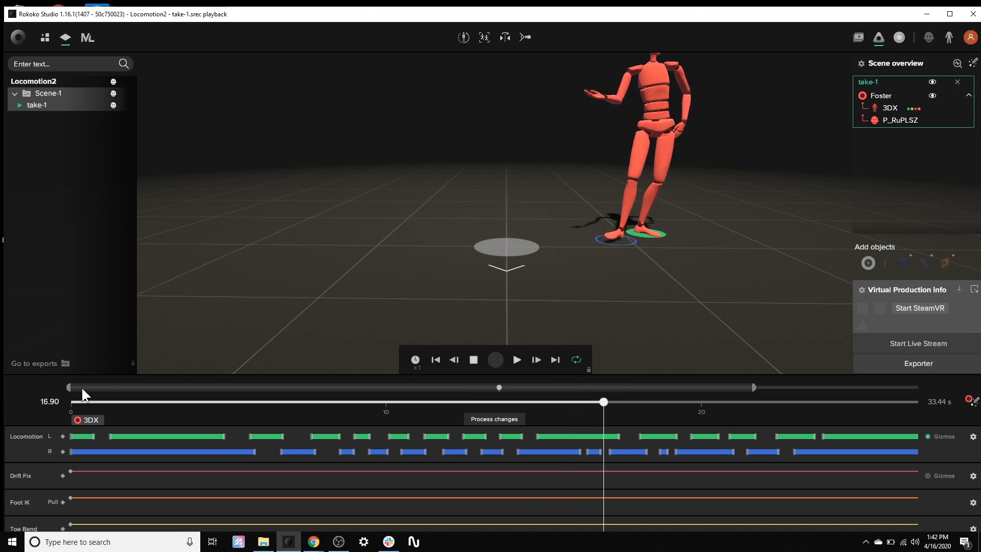
pyautogui.moveTo(68, 387); pyautogui.dragTo(531, 407)
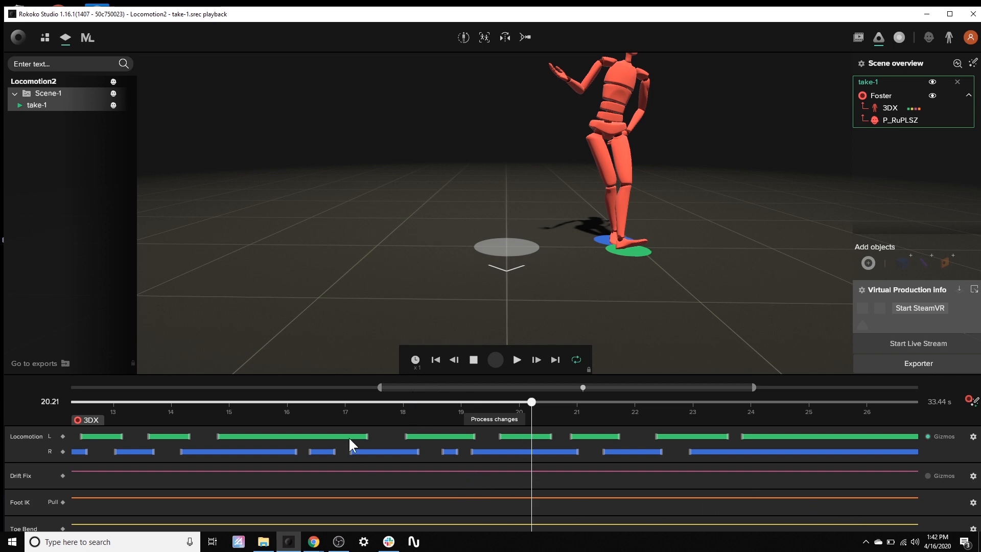
pyautogui.click(495, 419)
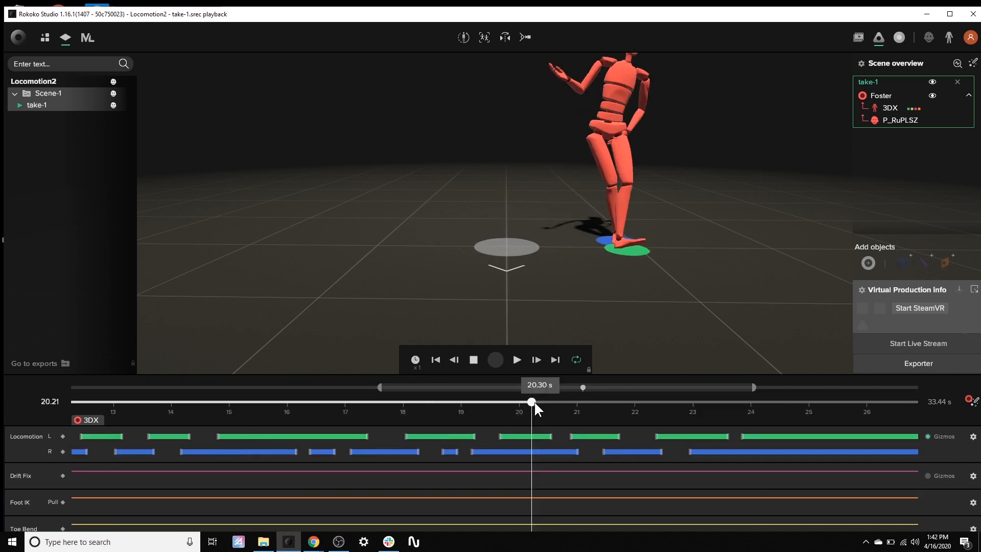
pyautogui.moveTo(535, 403); pyautogui.dragTo(511, 412)
# Enable the Knee Pop smoothing filter for 3DX and process the changes
pyautogui.click(977, 399)
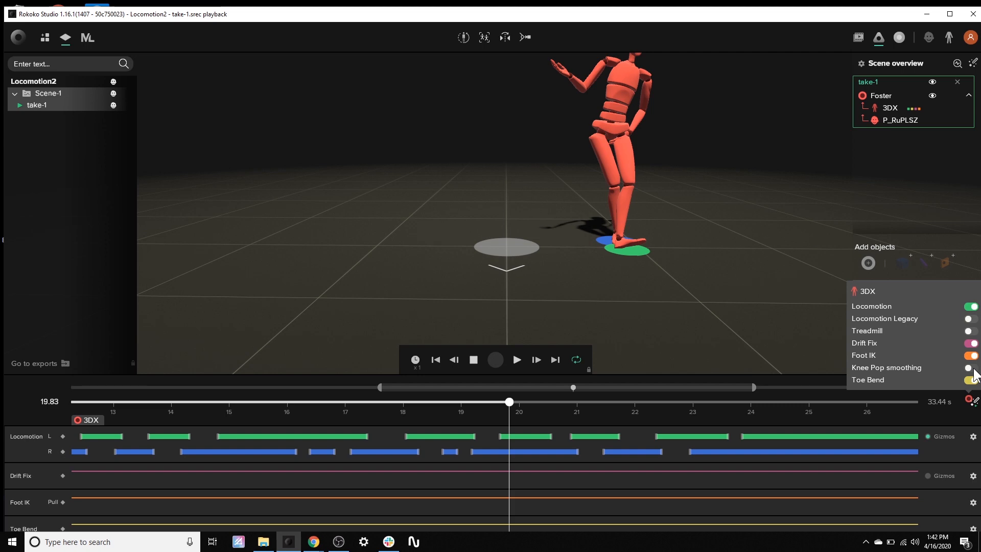
pyautogui.click(970, 368)
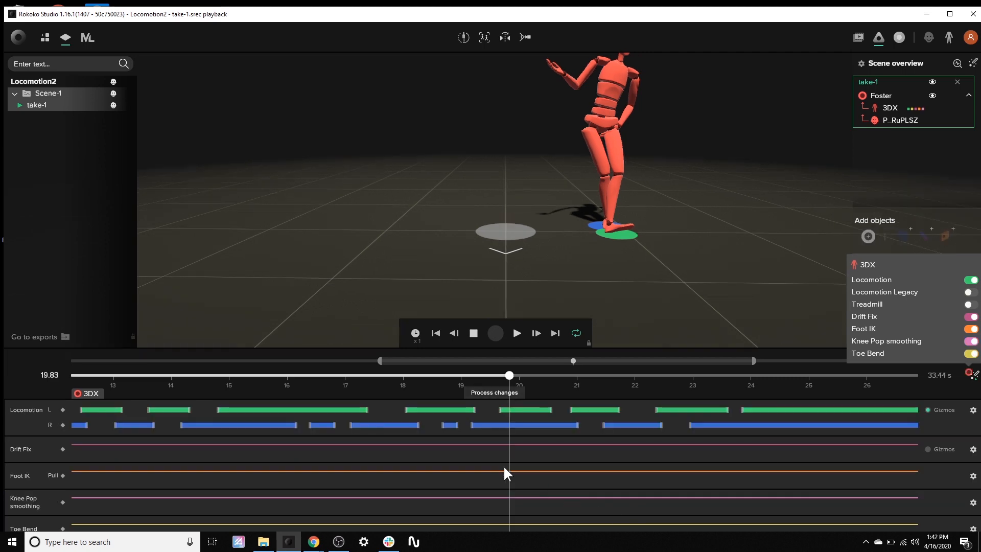
pyautogui.click(494, 392)
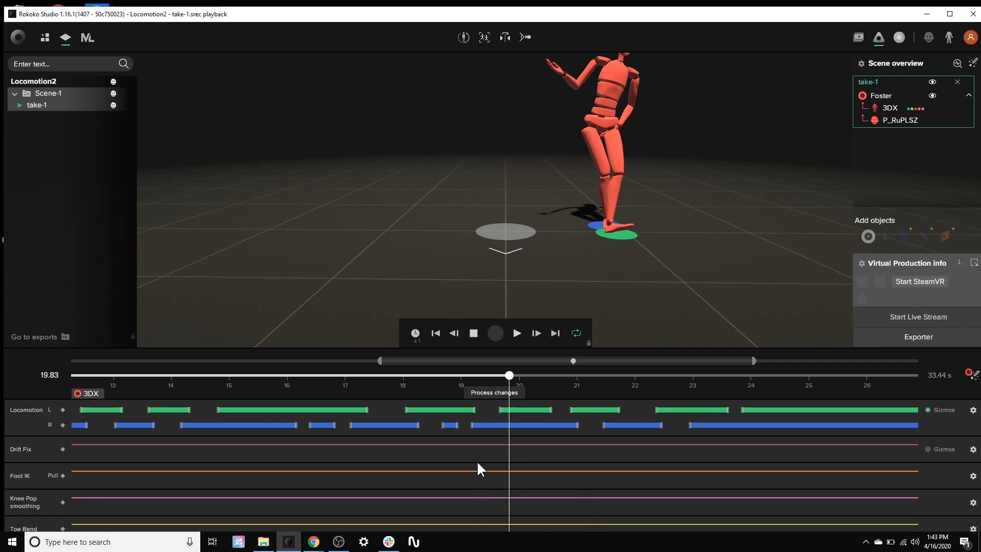
pyautogui.click(493, 393)
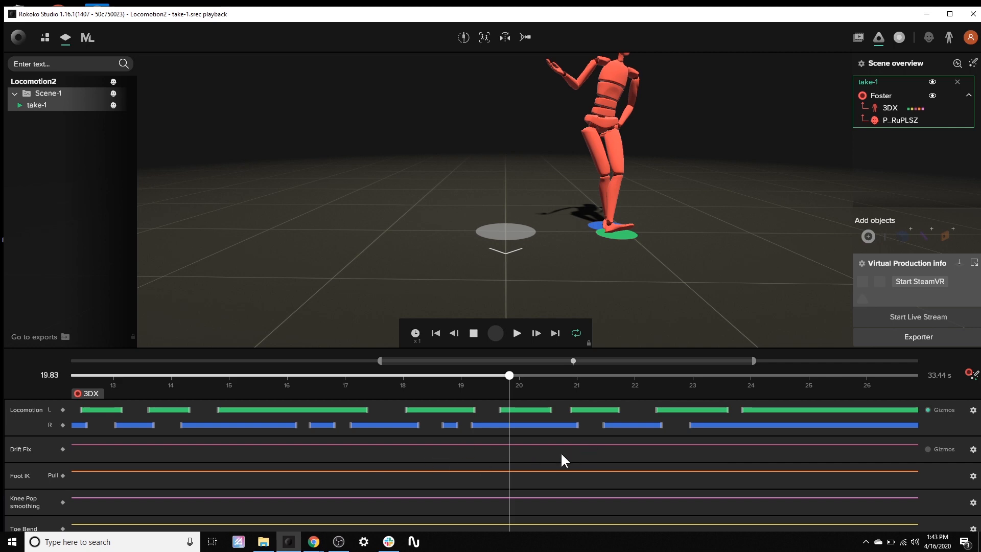
# Add Drift Fix keyframes at 19.83 s and 20.00 s, narrowing the displayed timeline range around them
pyautogui.click(63, 449)
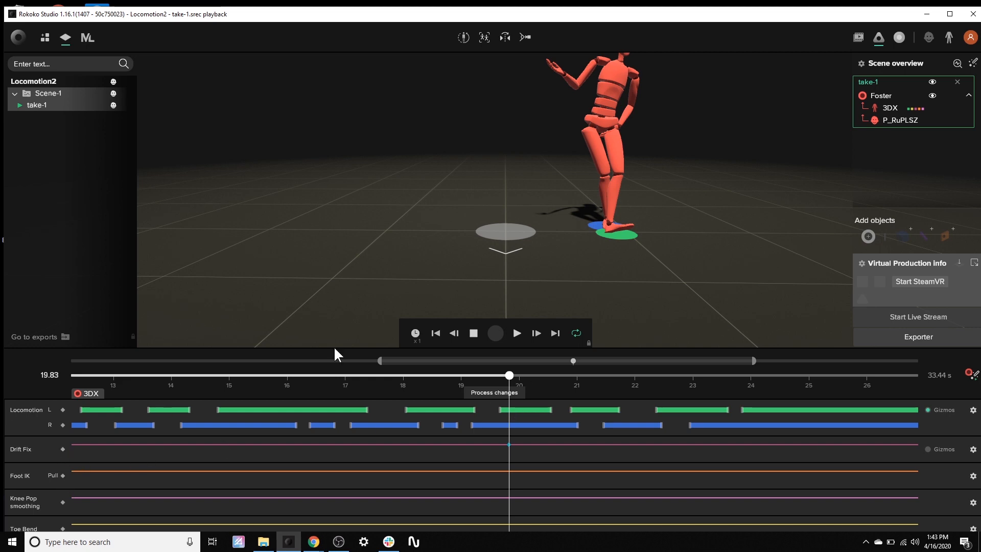
pyautogui.moveTo(754, 360); pyautogui.dragTo(687, 361)
pyautogui.moveTo(606, 376); pyautogui.dragTo(616, 376)
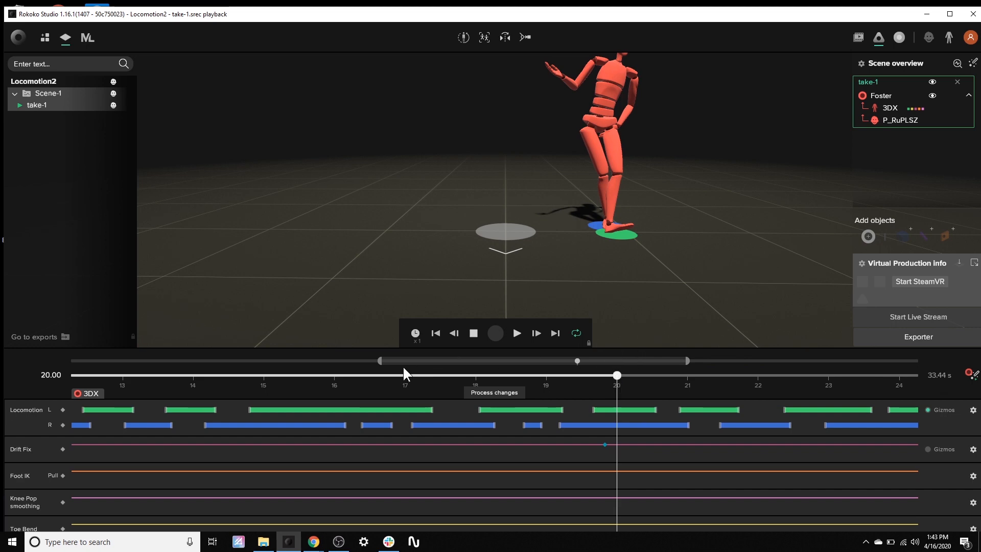
pyautogui.moveTo(381, 361); pyautogui.dragTo(467, 360)
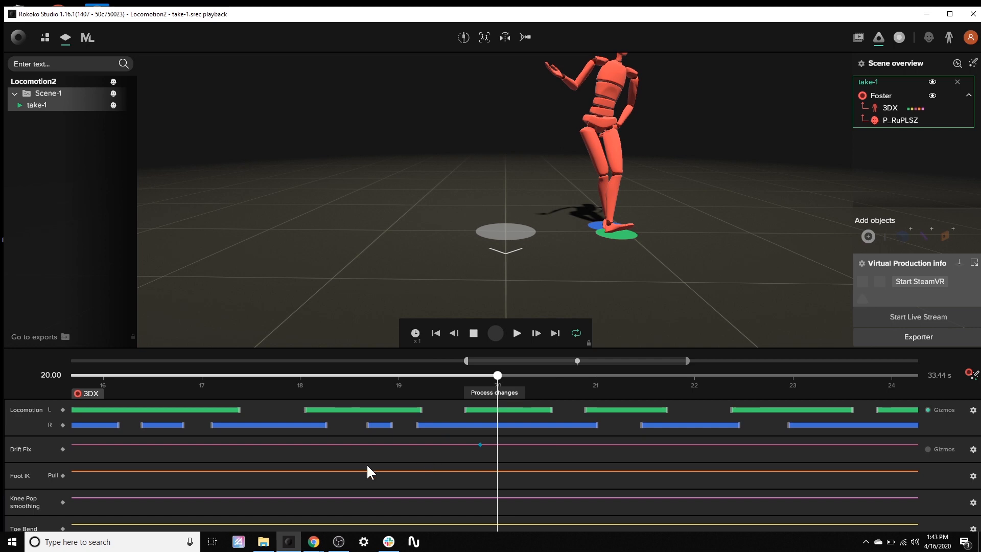
pyautogui.click(63, 449)
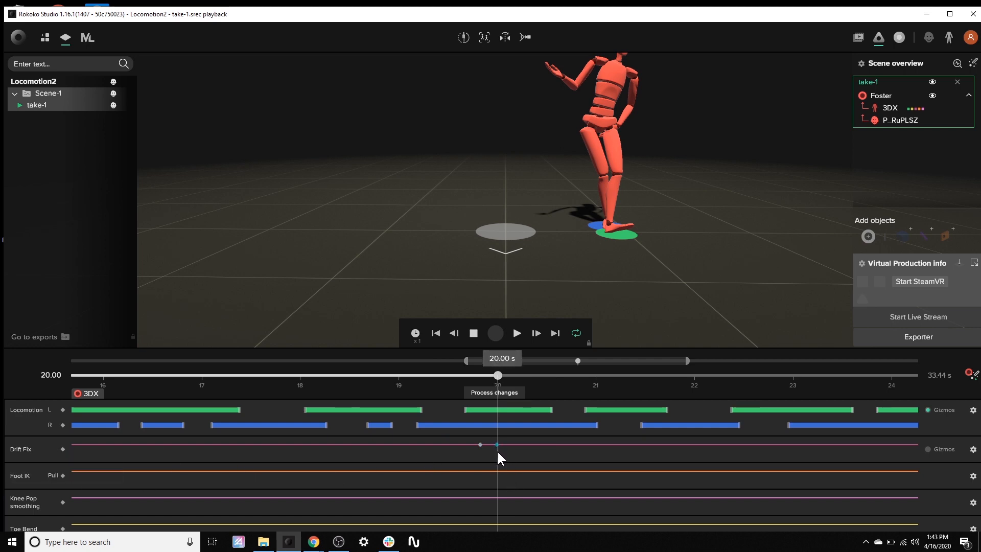
# Lower the second Drift Fix keyframe to bend the curve between the two, and delete both added keyframes
pyautogui.click(489, 387)
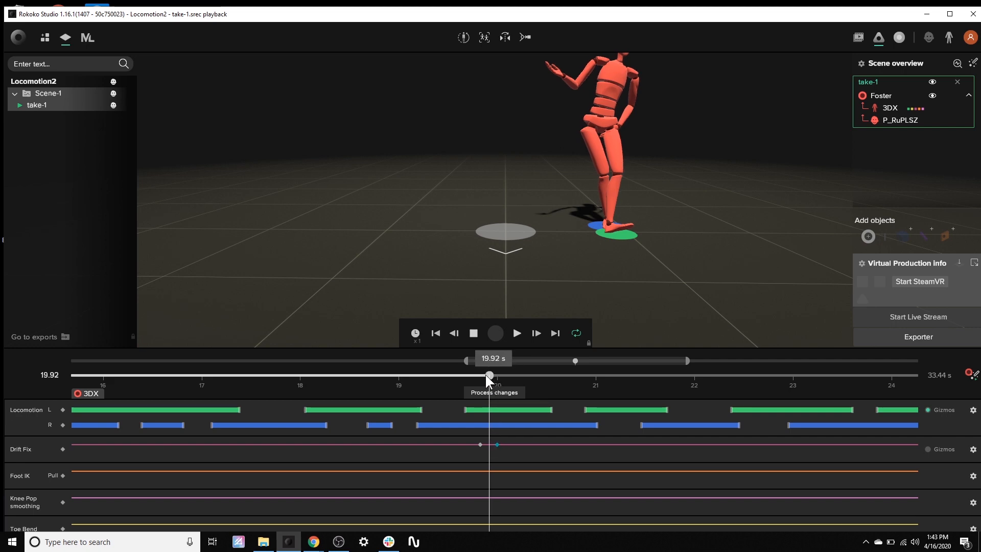
pyautogui.moveTo(498, 444); pyautogui.dragTo(495, 463)
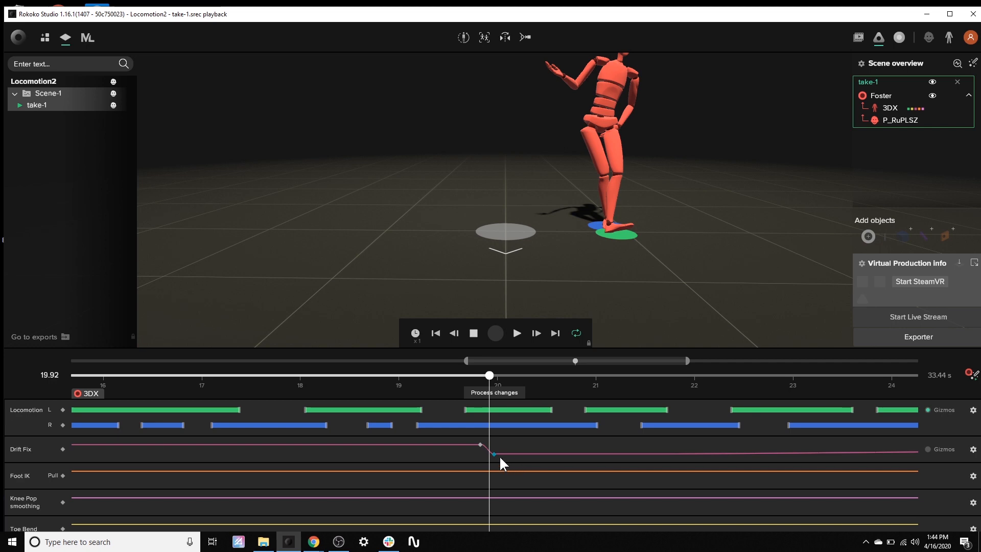
pyautogui.press('Delete')
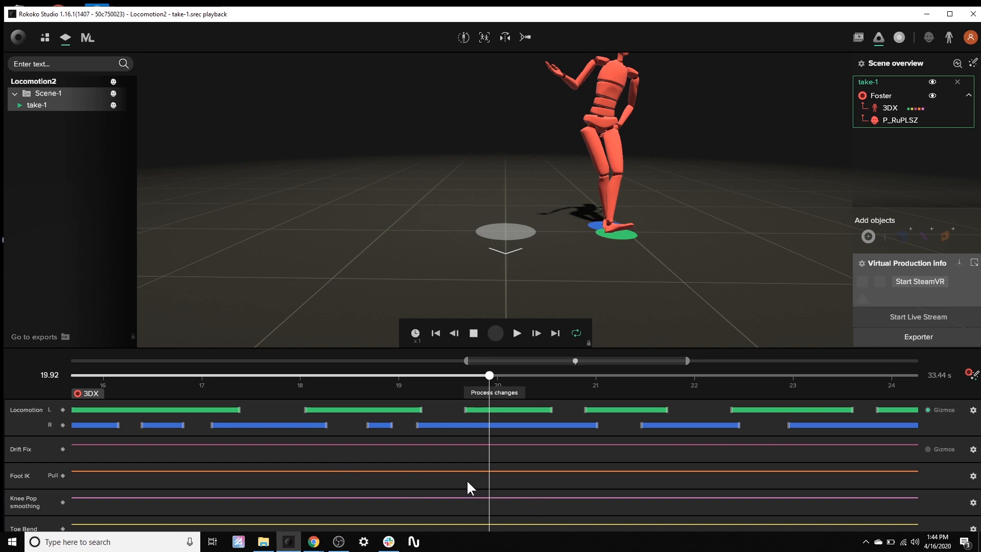
# Process the changes and play back a short stretch of the motion from 19.92 s before stopping playback
pyautogui.click(514, 392)
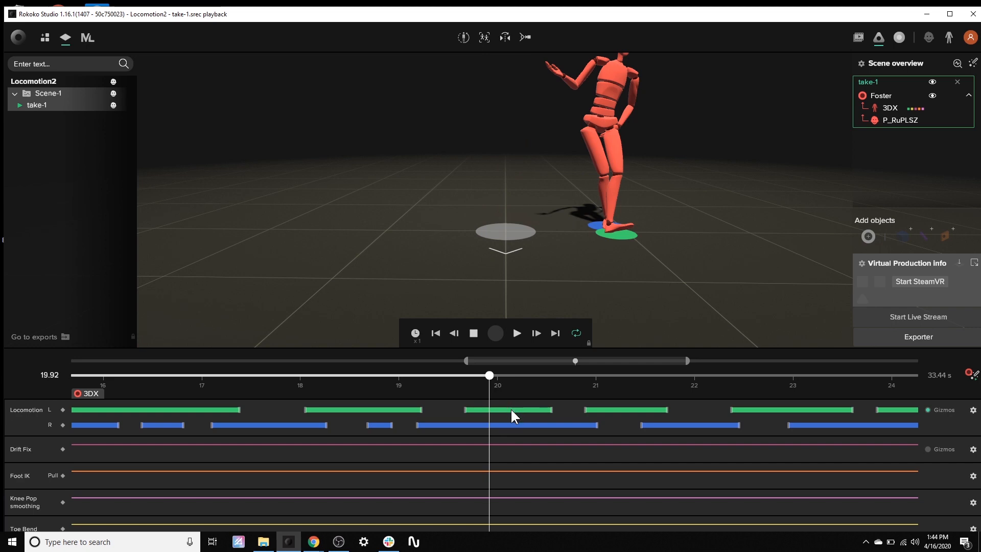
pyautogui.click(517, 333)
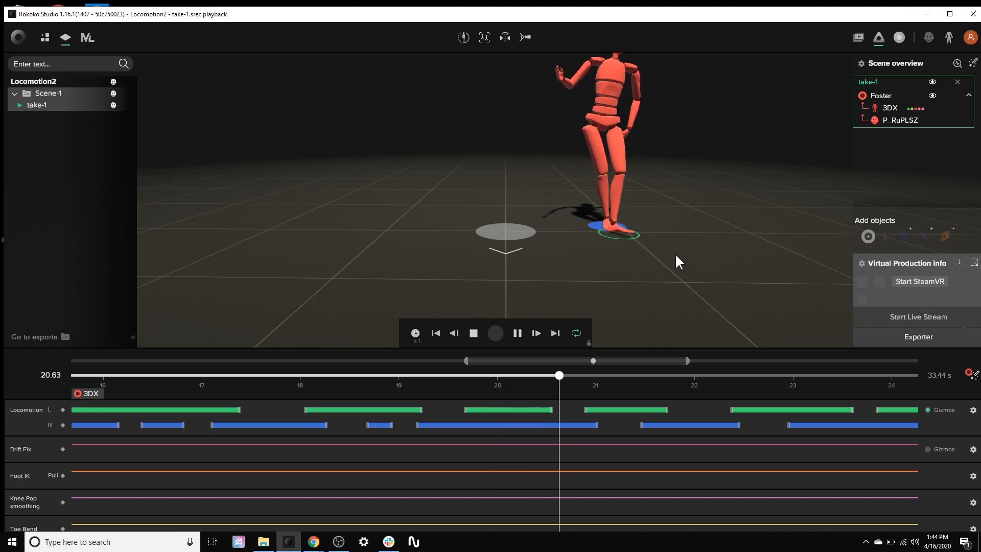
pyautogui.click(474, 333)
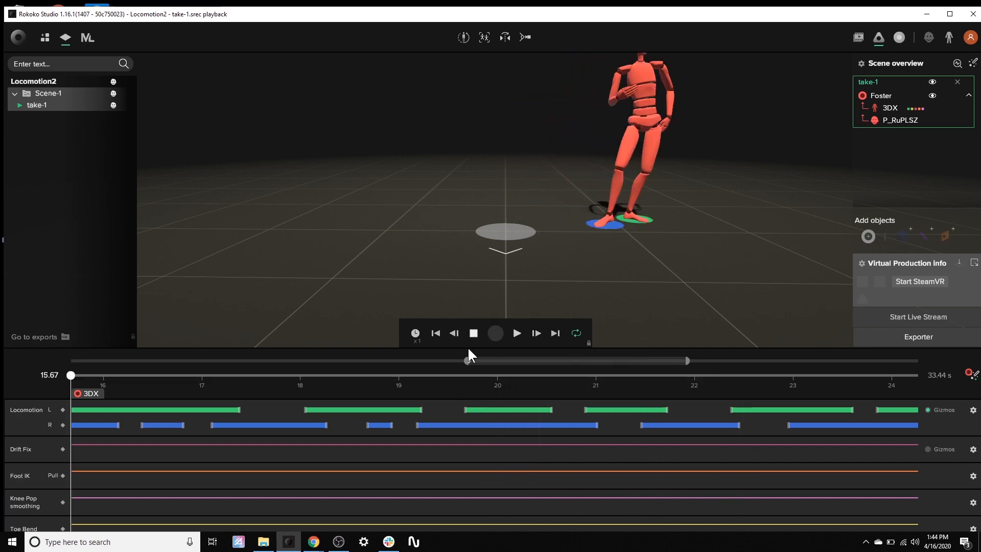
# Expand the timeline to the whole take and play the motion from 15.67 s with the full character in view
pyautogui.moveTo(466, 361); pyautogui.dragTo(69, 361)
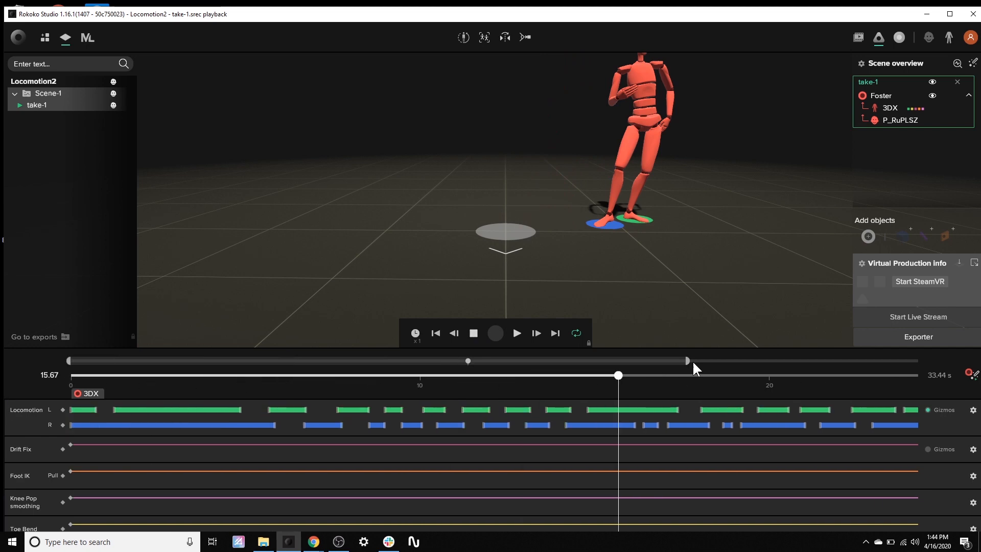
pyautogui.moveTo(691, 361); pyautogui.dragTo(920, 361)
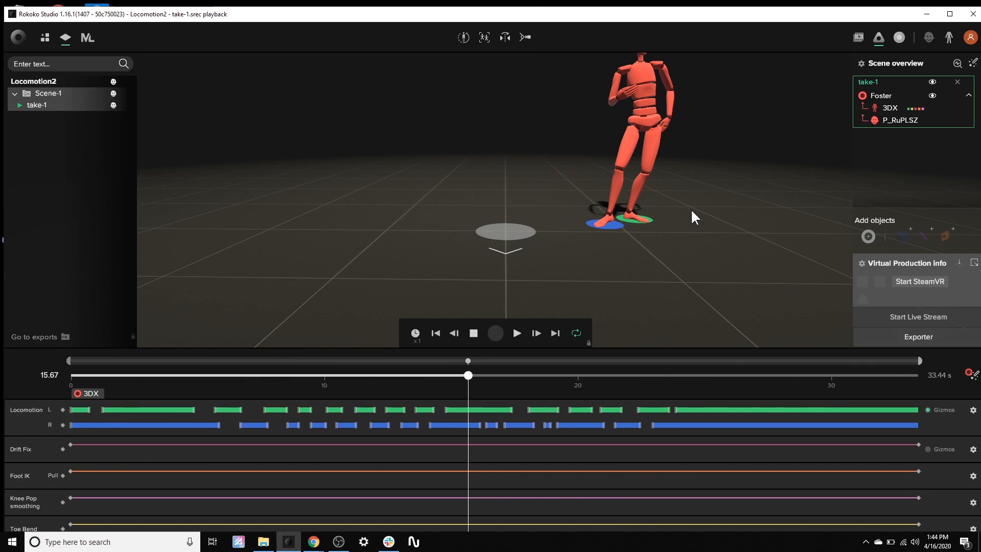
pyautogui.scroll(2, 708, 202)
pyautogui.press('e')
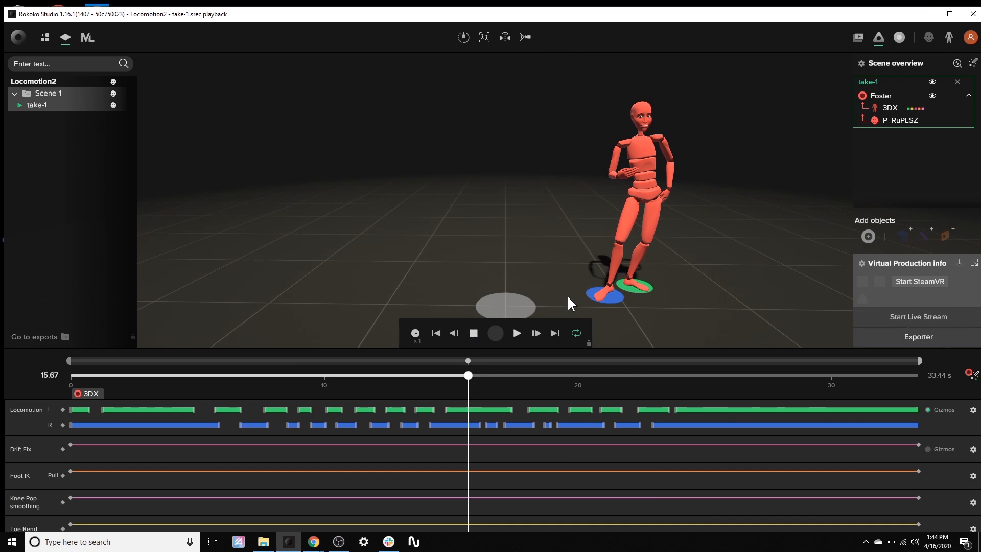
pyautogui.click(515, 333)
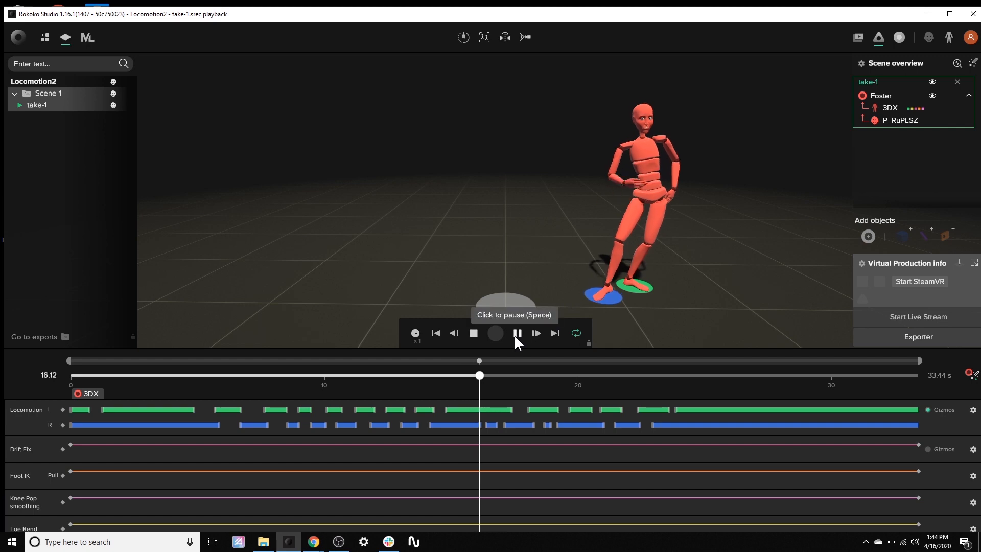